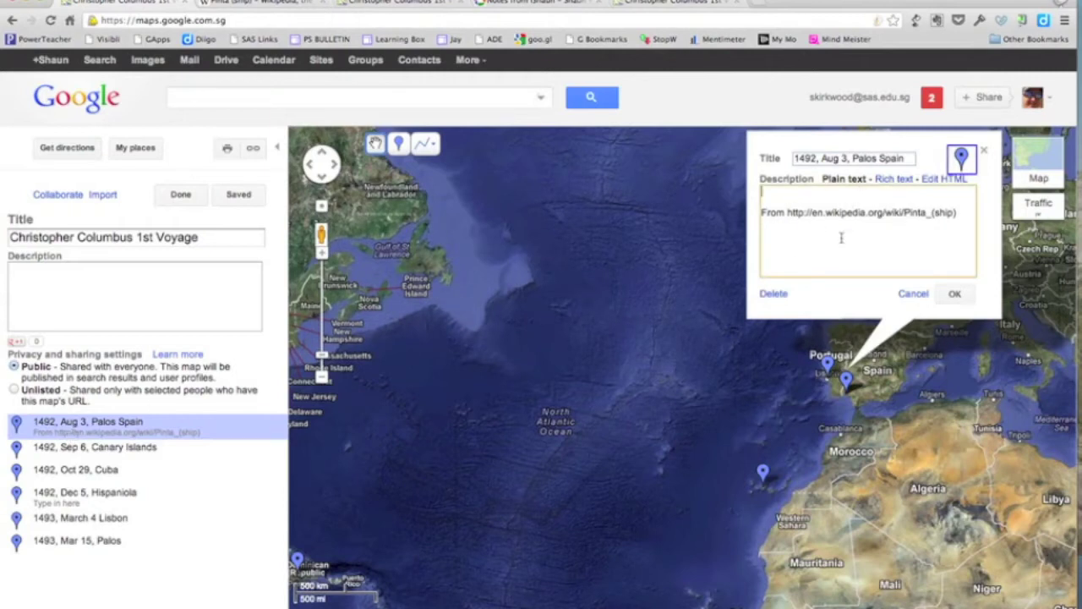
Make the Palos Spain description rich text, cancel the image-URL prompt, then open the Wikipedia Pinta article.
{"action": "left_click", "coordinate": [894, 179]}
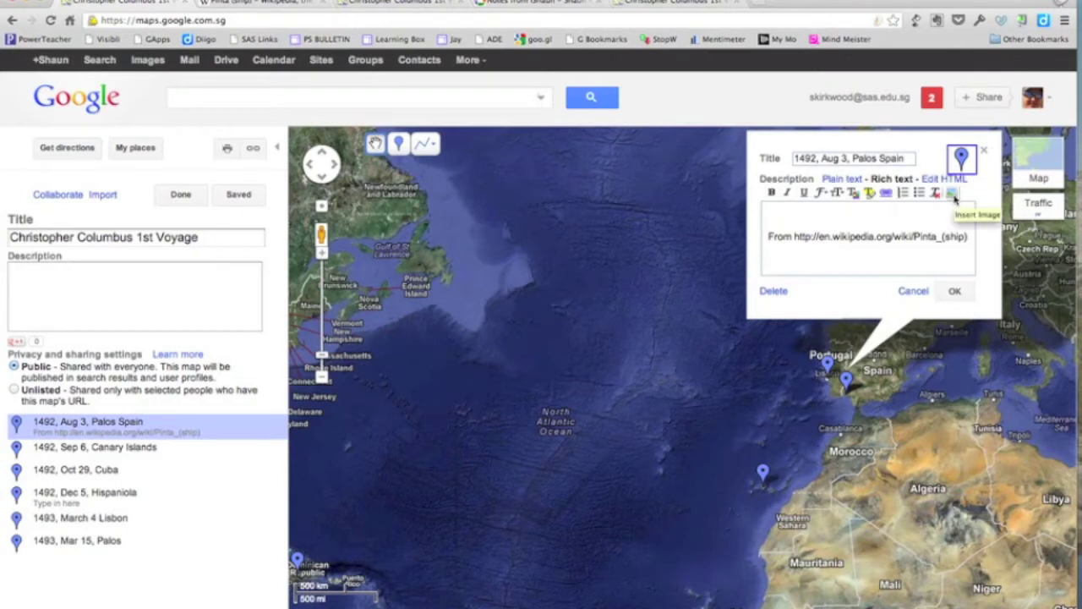
{"action": "left_click", "coordinate": [953, 194]}
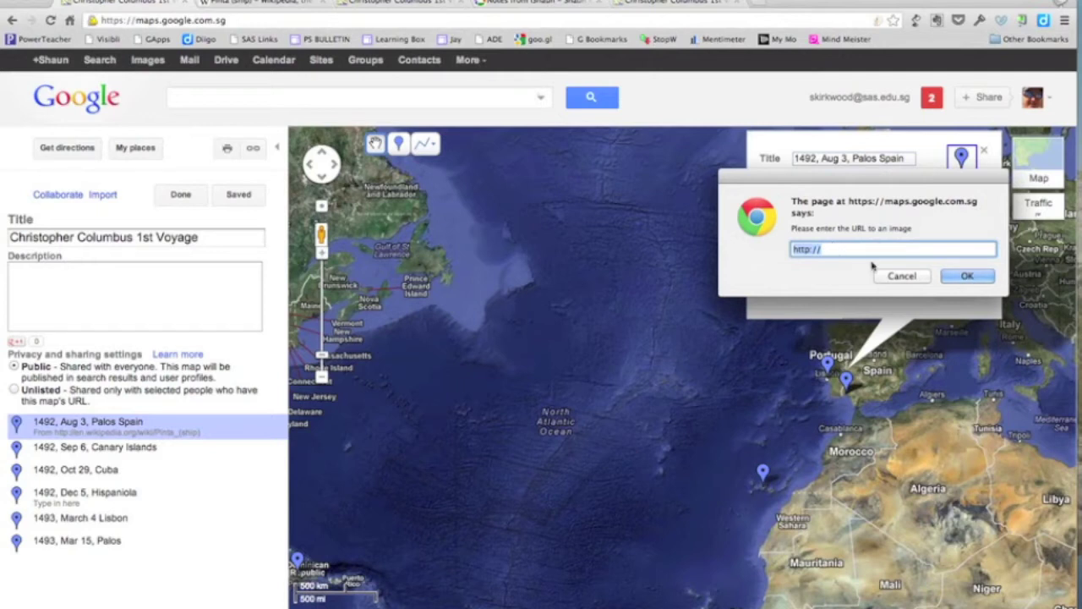
{"action": "left_click", "coordinate": [899, 276]}
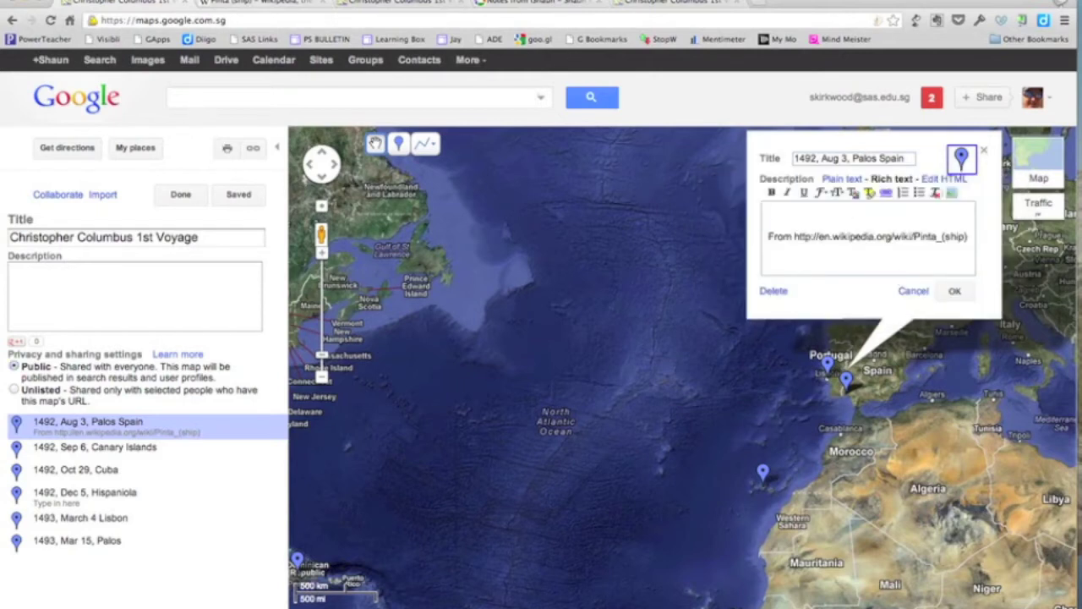
{"action": "left_click", "coordinate": [239, 3]}
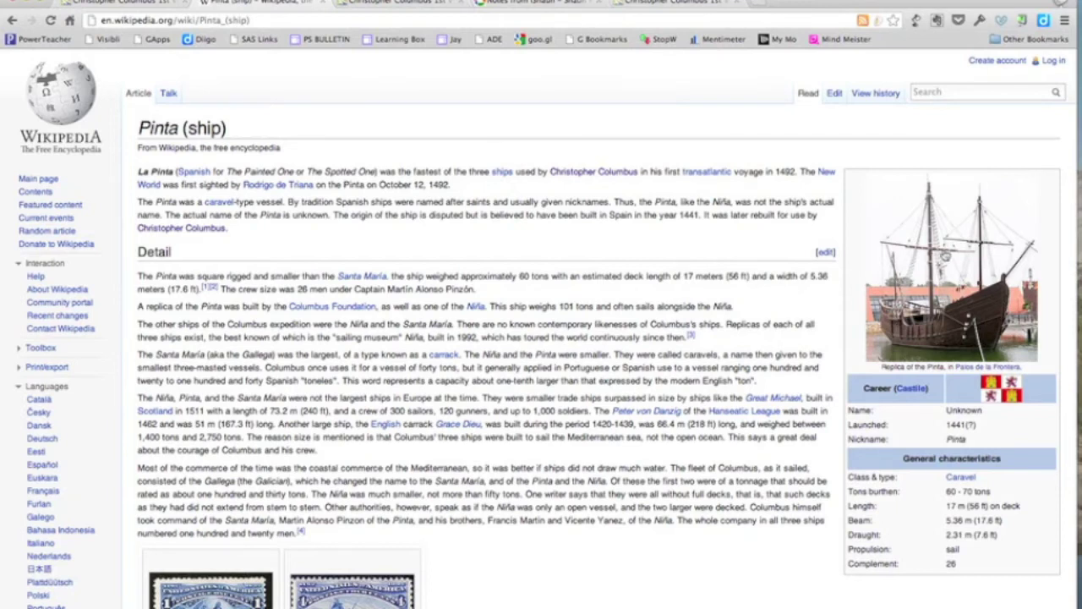
Copy the Pinta ship photo's image URL from Wikipedia and return to the placemark editor.
{"action": "right_click", "coordinate": [945, 251]}
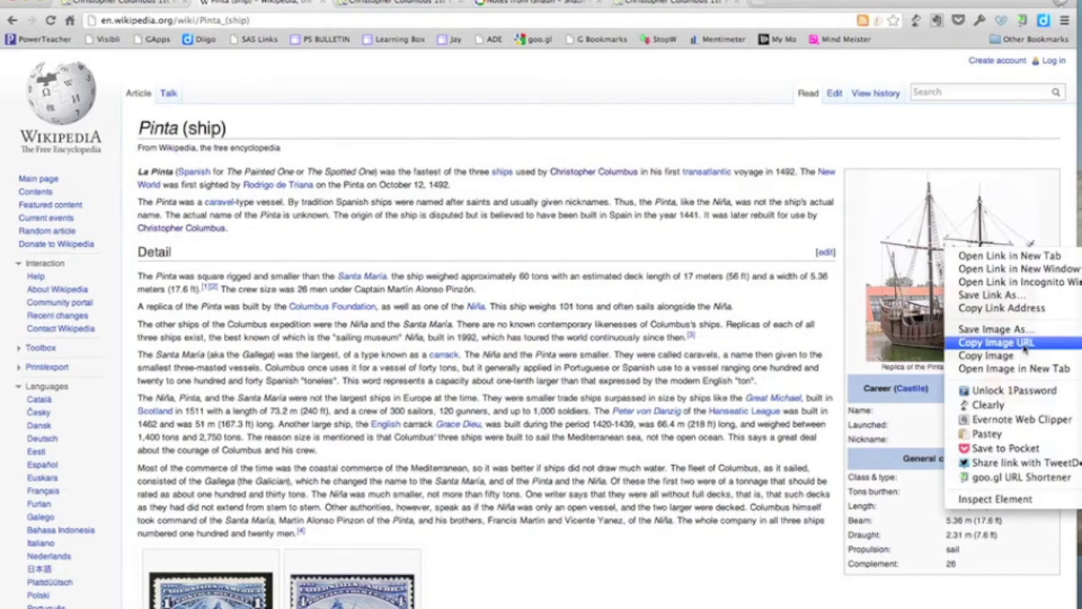
{"action": "left_click", "coordinate": [1025, 347]}
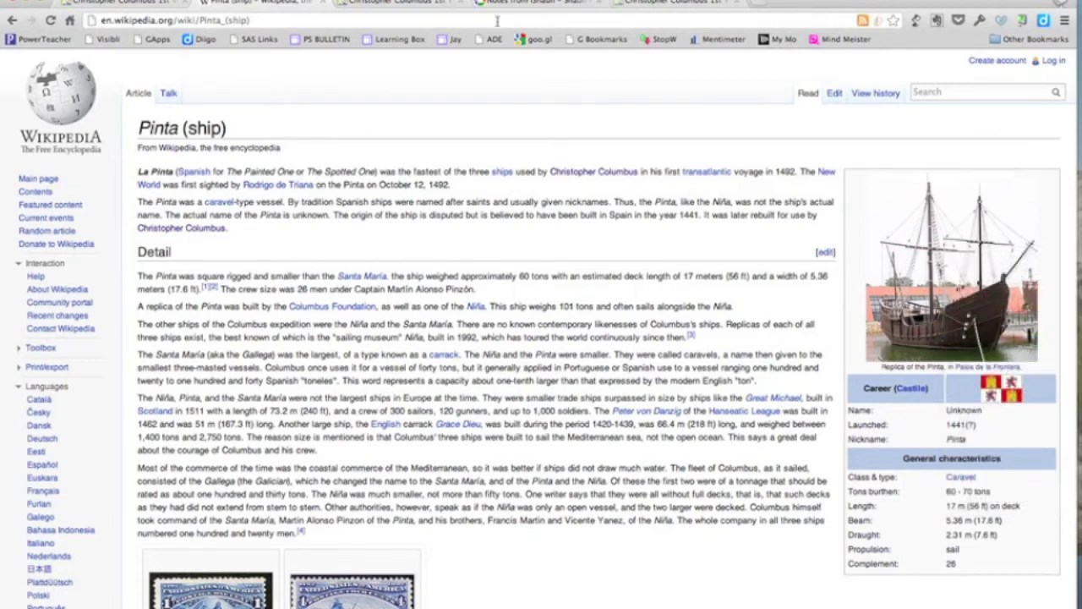
{"action": "left_click", "coordinate": [131, 4]}
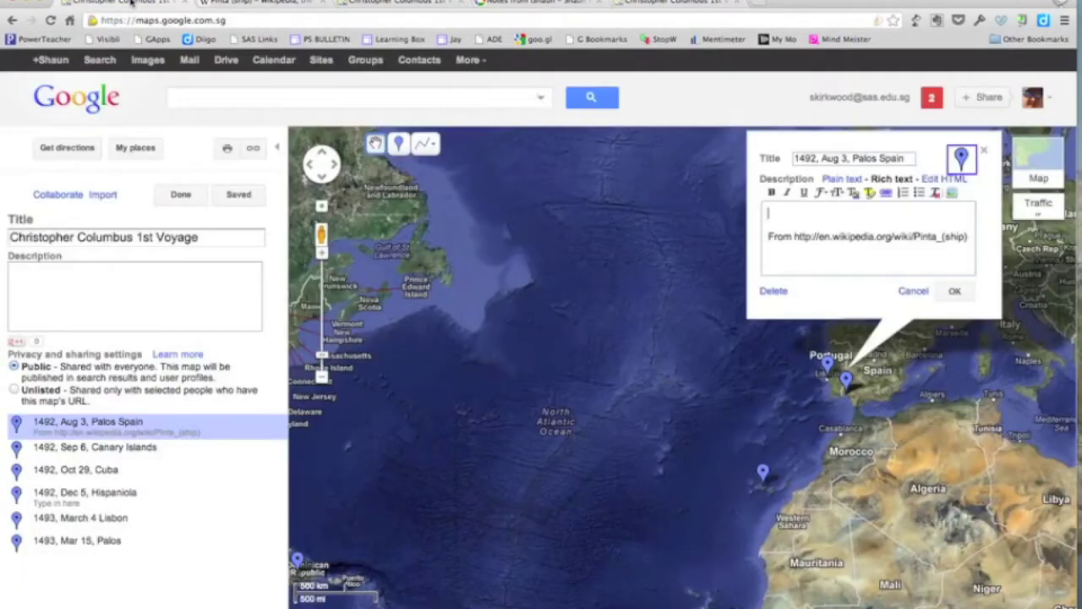
Insert the pasted Pinta photo URL into the Palos Spain description, save, and reopen it to check.
{"action": "left_click", "coordinate": [952, 193]}
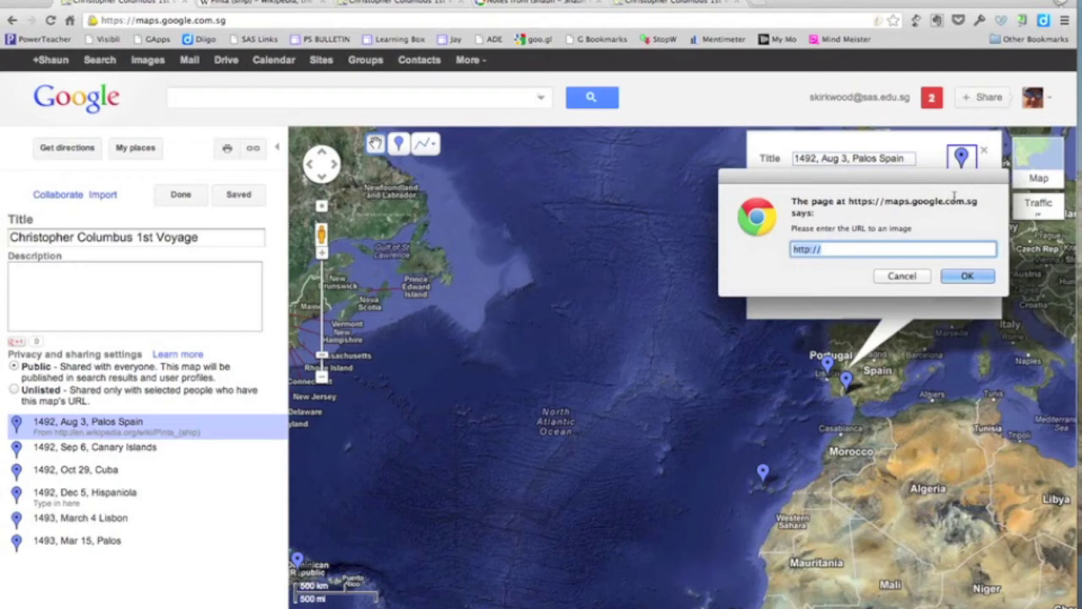
{"action": "key", "text": "ctrl+v"}
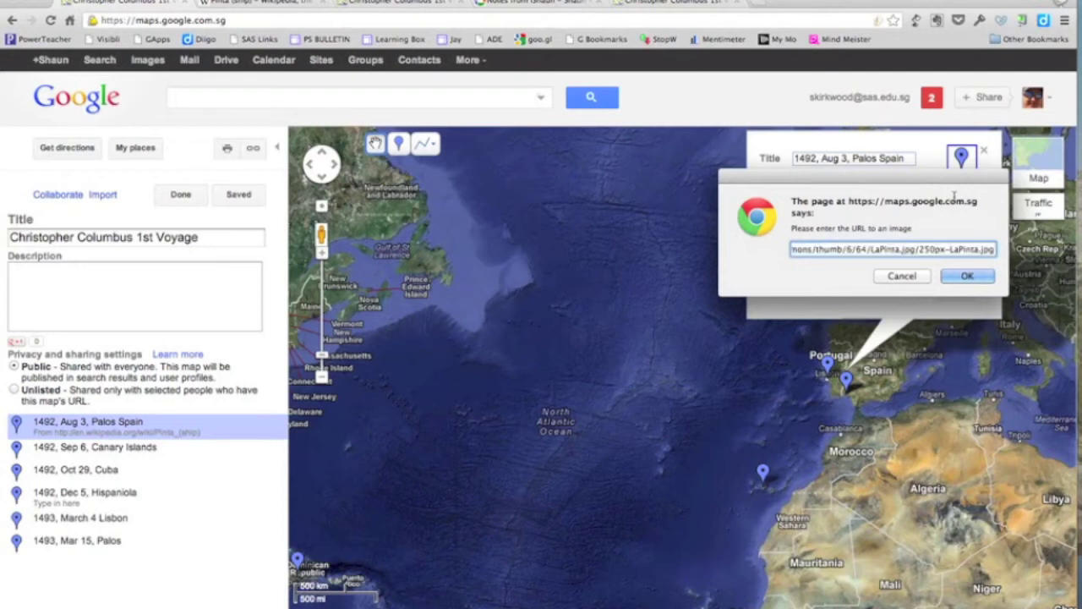
{"action": "left_click", "coordinate": [970, 276]}
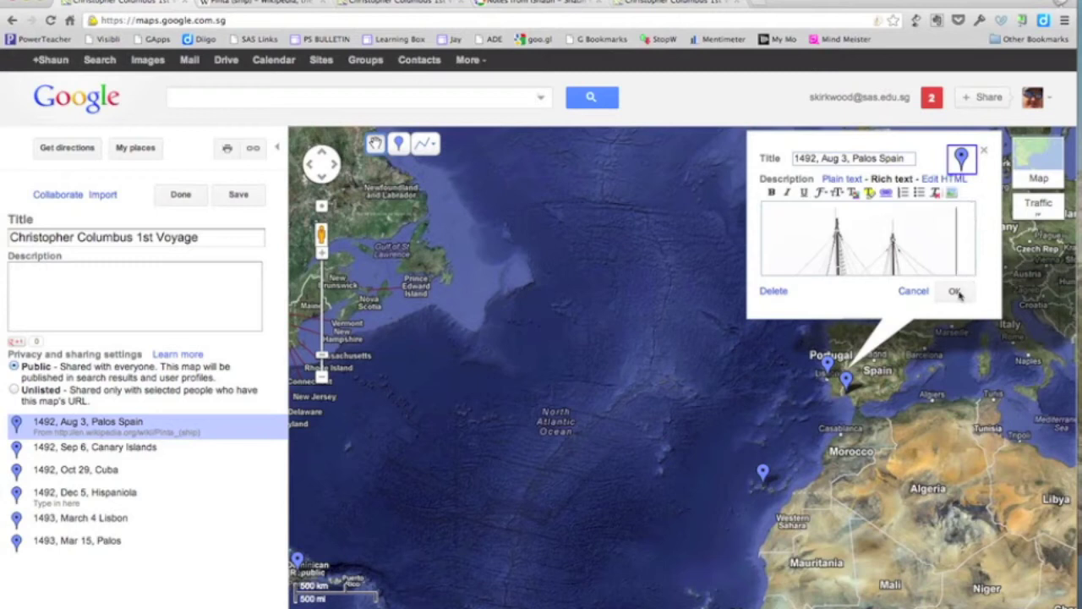
{"action": "left_click", "coordinate": [953, 293]}
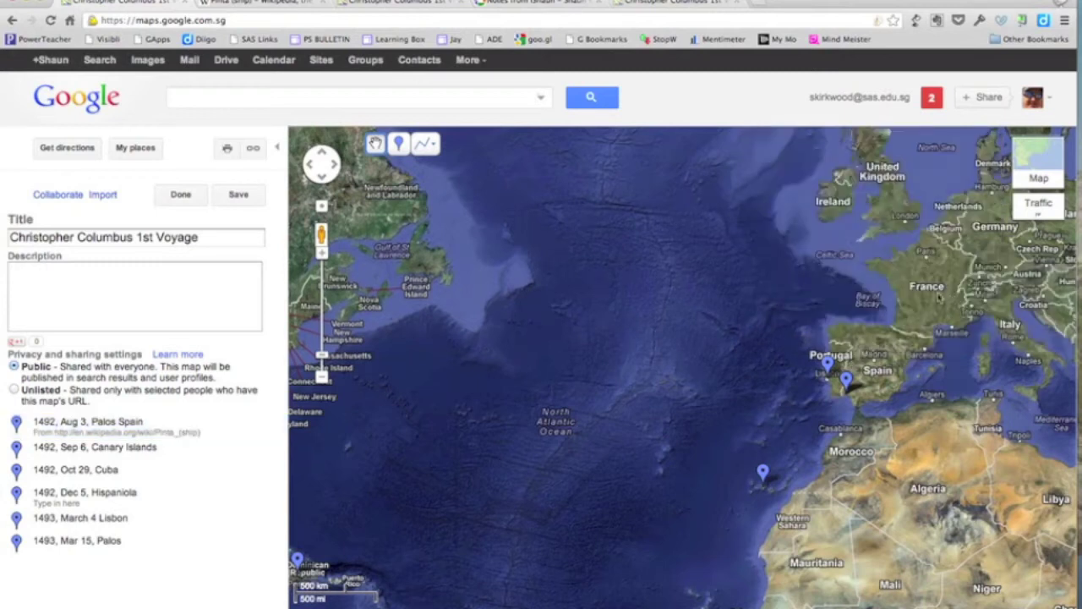
{"action": "left_click", "coordinate": [116, 427]}
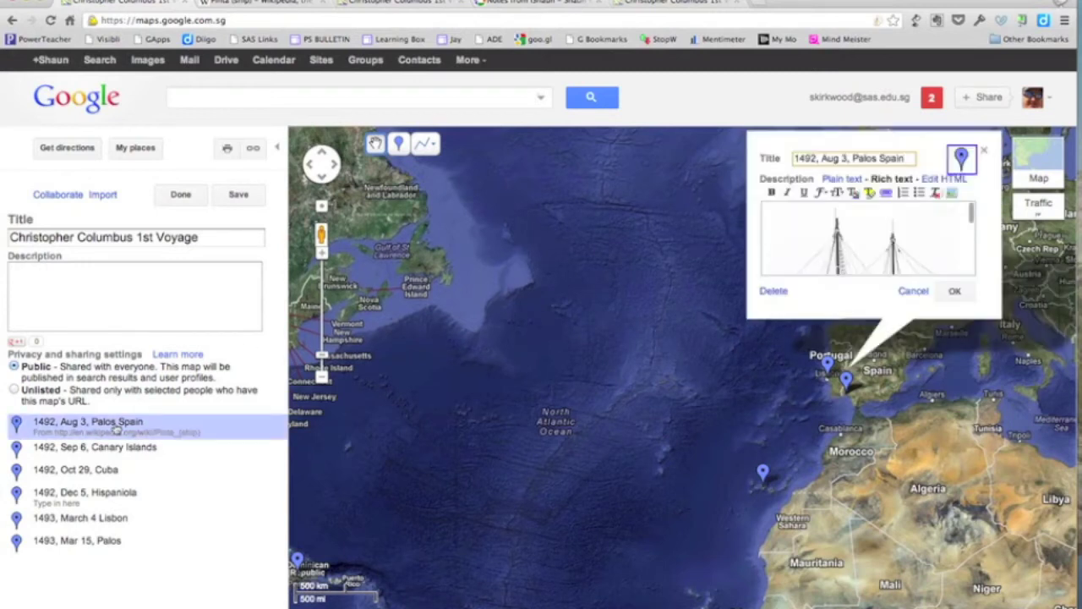
{"action": "left_click", "coordinate": [954, 293]}
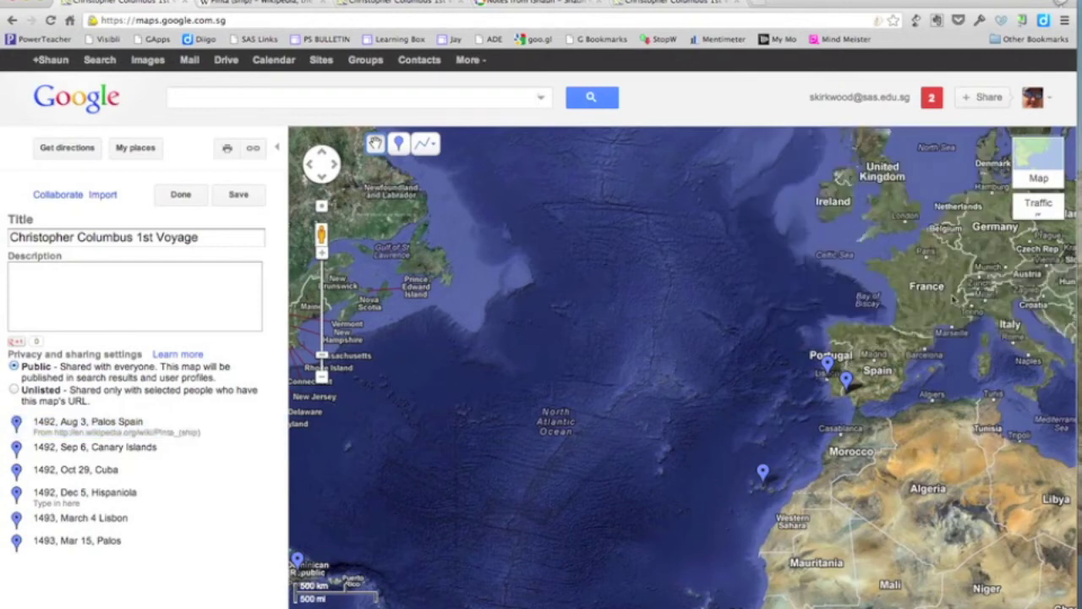
Preview the map in view mode, then edit the '1492, Sep 6, Canary Islands' placemark.
{"action": "left_click", "coordinate": [385, 3]}
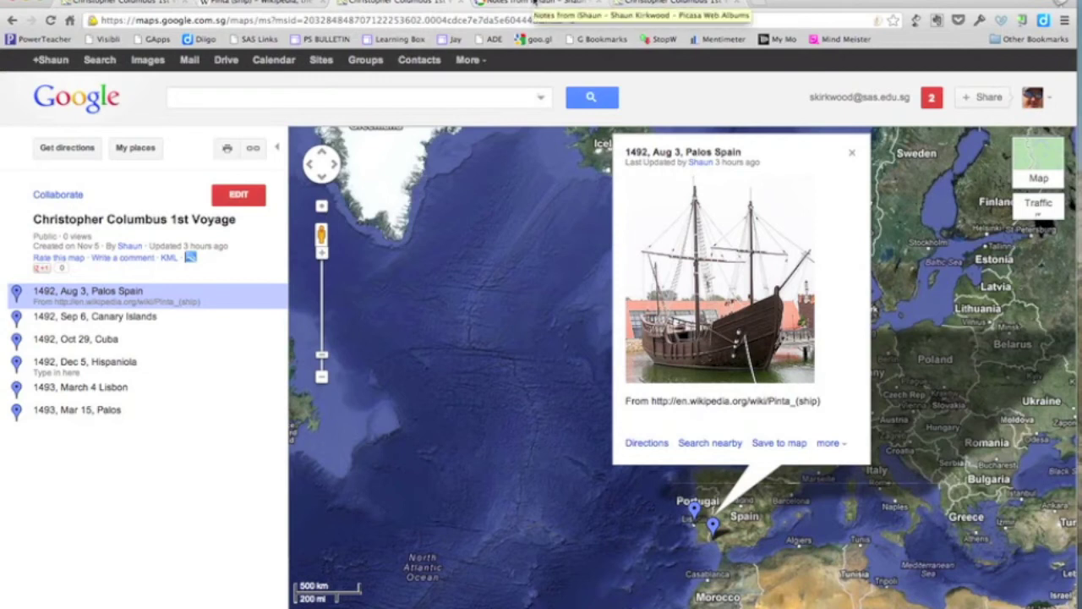
{"action": "left_click", "coordinate": [125, 3]}
{"action": "left_click", "coordinate": [115, 449]}
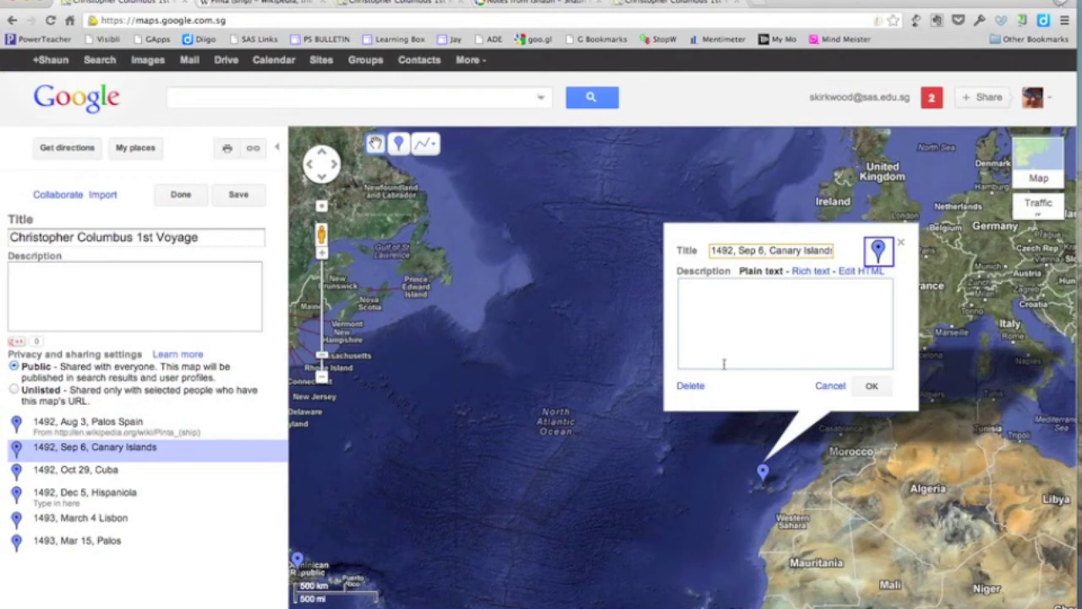
Make the Canary Islands description rich text, cancel the image prompt, and go to the Notes from iShaun album.
{"action": "left_click", "coordinate": [811, 271]}
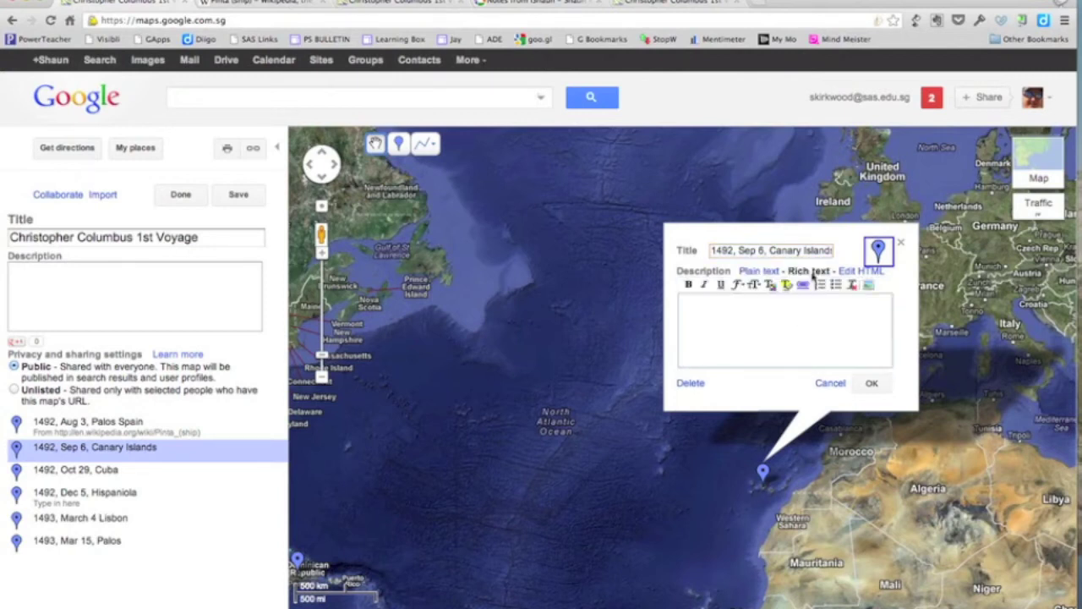
{"action": "left_click", "coordinate": [868, 286]}
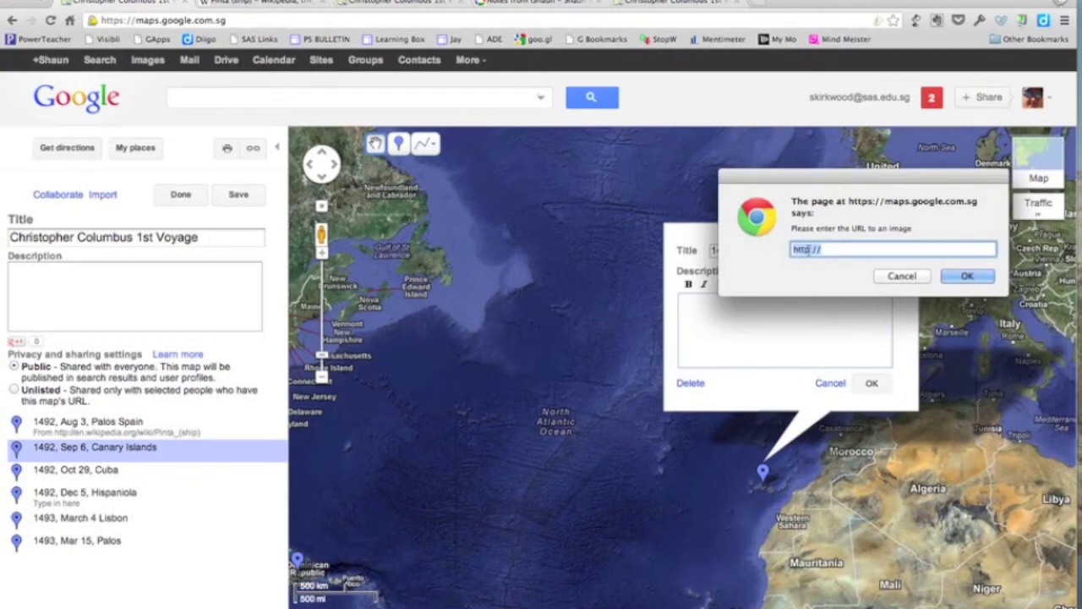
{"action": "left_click", "coordinate": [902, 276]}
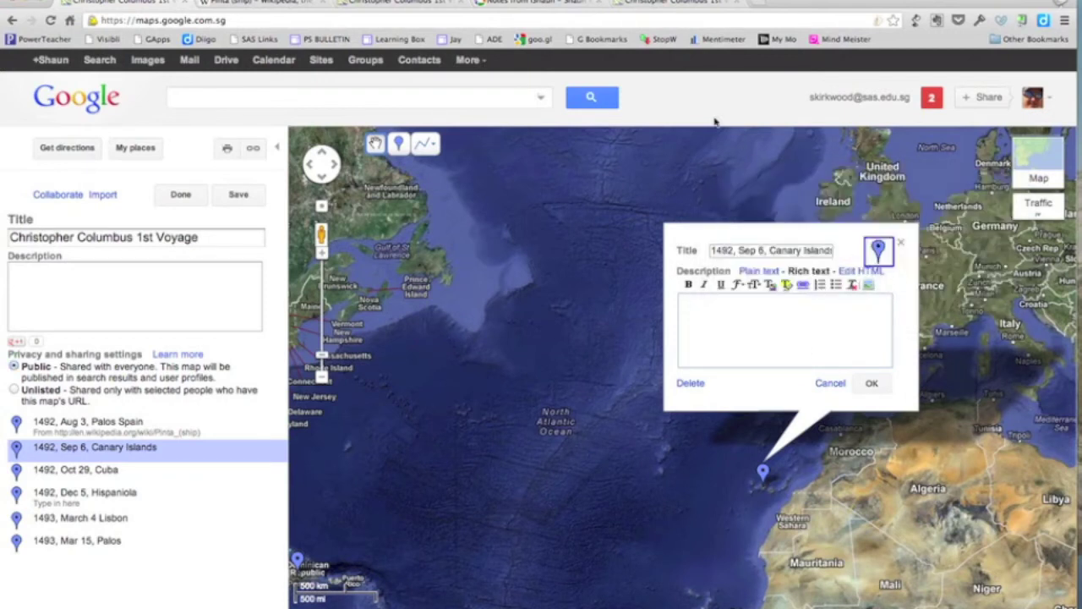
{"action": "left_click", "coordinate": [546, 6]}
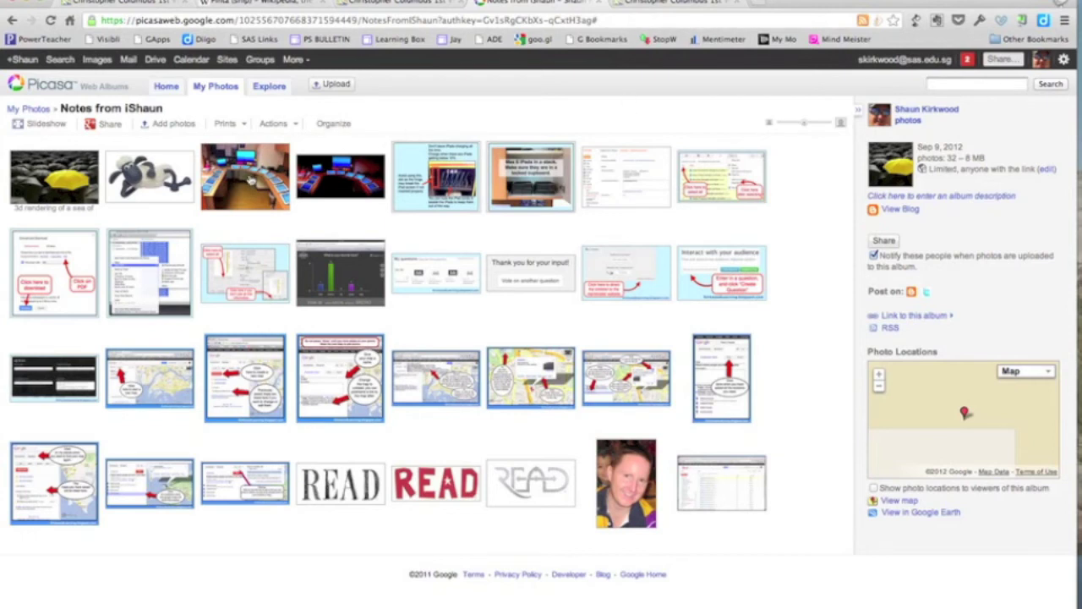
Open the album's third photo, a desk of iPads, and copy its image URL.
{"action": "left_click", "coordinate": [250, 180]}
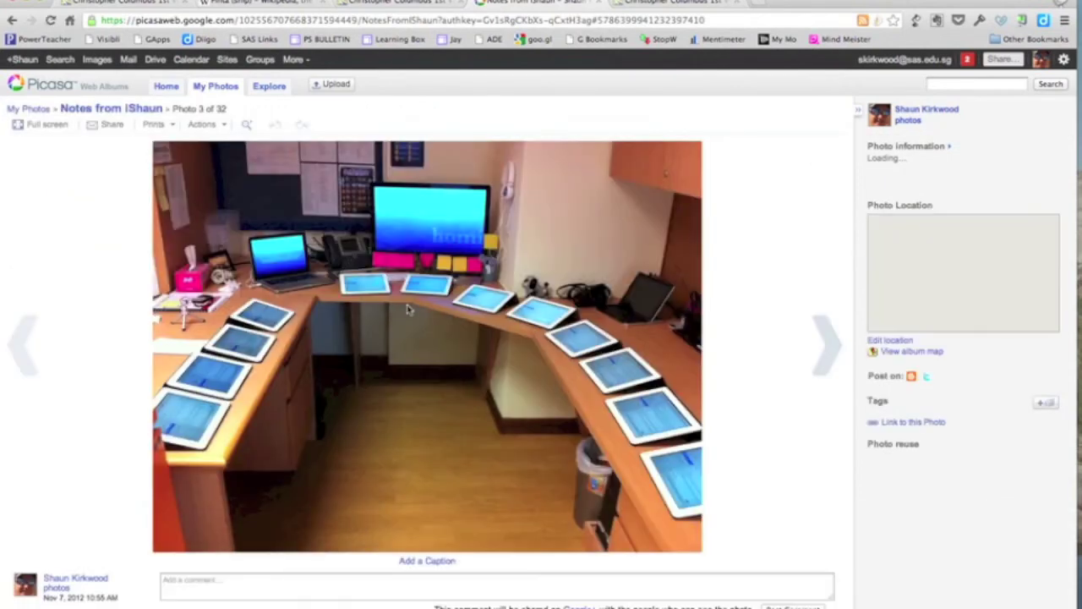
{"action": "right_click", "coordinate": [425, 278]}
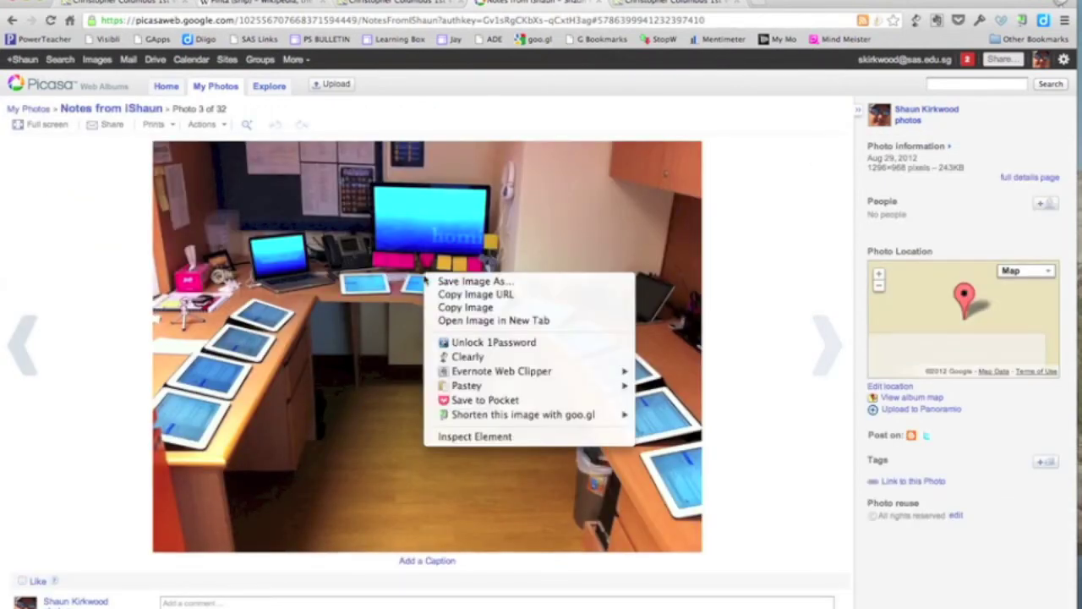
{"action": "left_click", "coordinate": [507, 295]}
{"action": "right_click", "coordinate": [506, 294]}
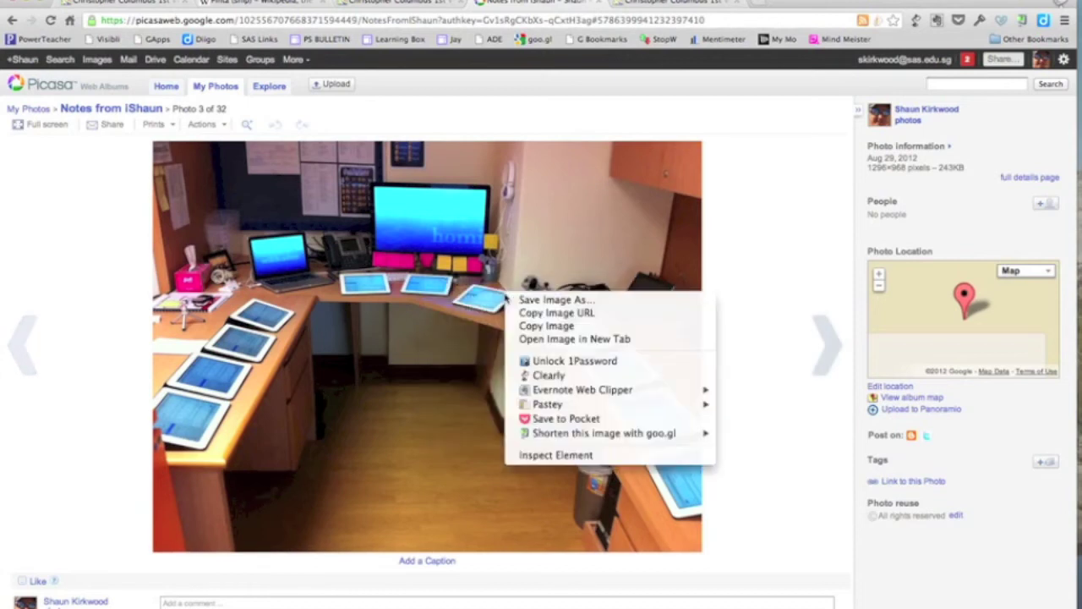
Insert the desk-of-iPads photo URL as an image in the Canary Islands description and close the editor.
{"action": "left_click", "coordinate": [570, 313]}
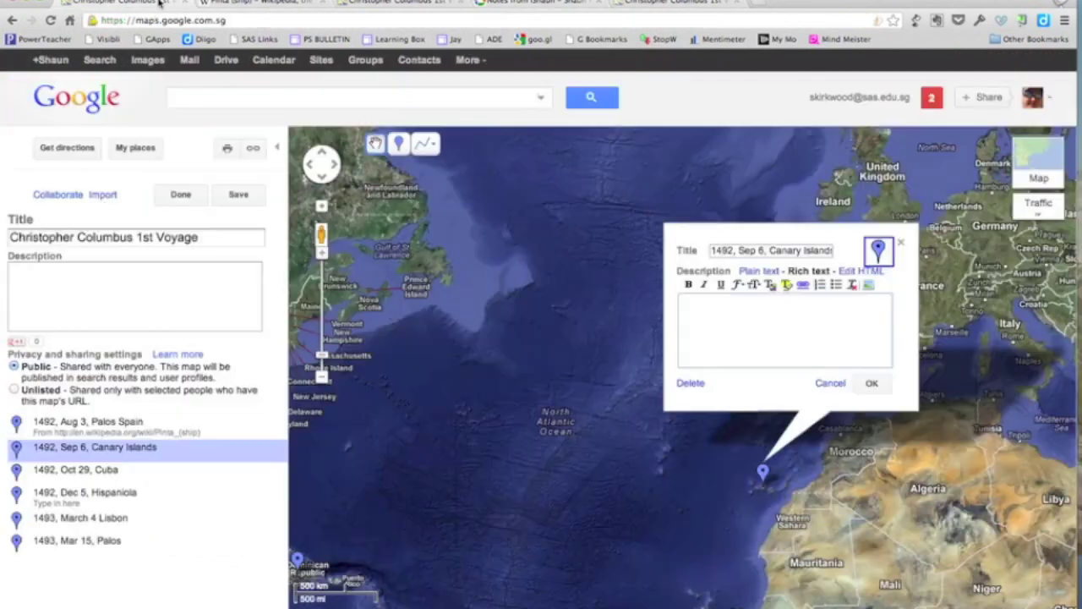
{"action": "left_click", "coordinate": [158, 4]}
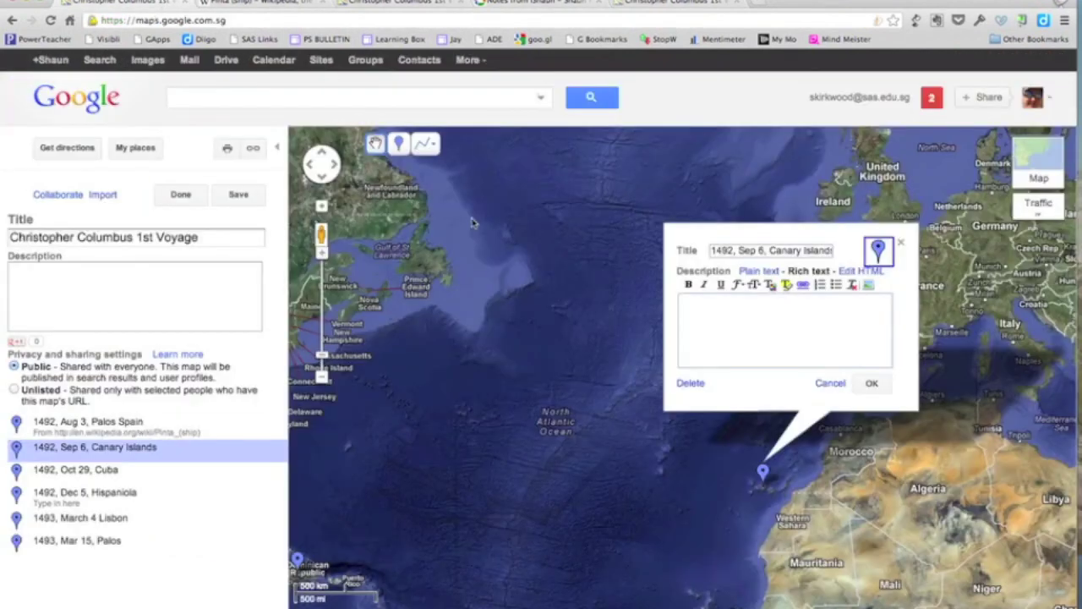
{"action": "left_click", "coordinate": [868, 285]}
{"action": "key", "text": "ctrl+v"}
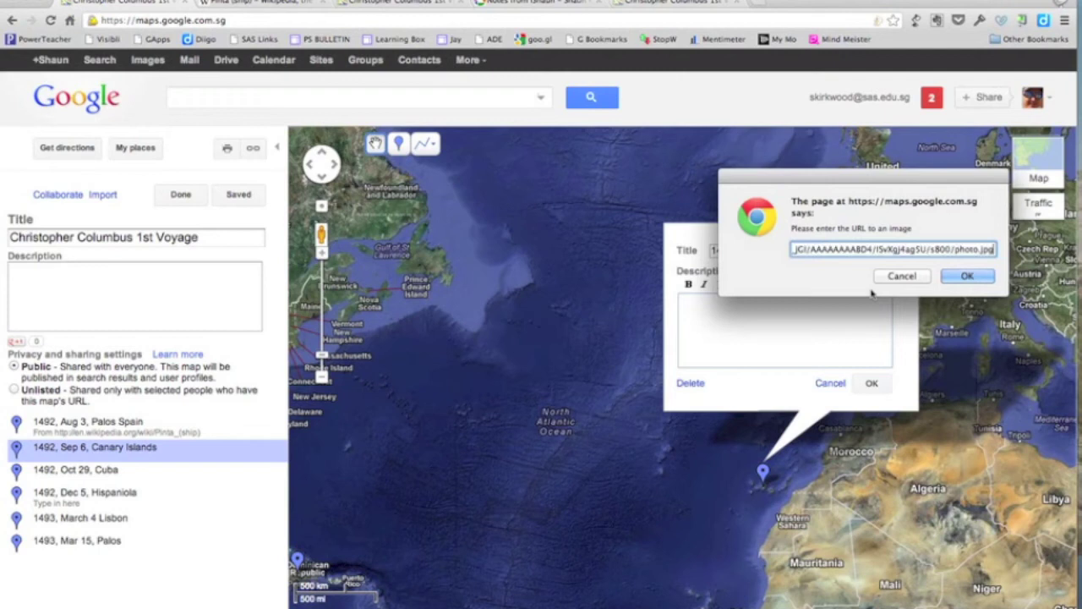
{"action": "left_click", "coordinate": [968, 276]}
{"action": "left_click", "coordinate": [871, 385]}
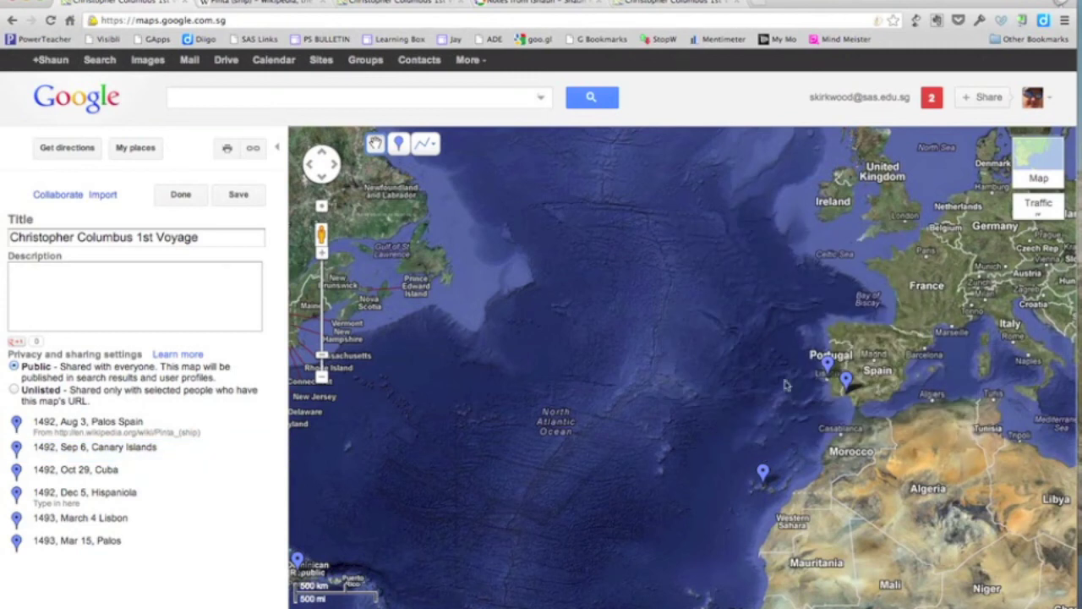
Save the voyage map, then copy the desk-of-iPads image itself from the Picasa album.
{"action": "left_click", "coordinate": [246, 190]}
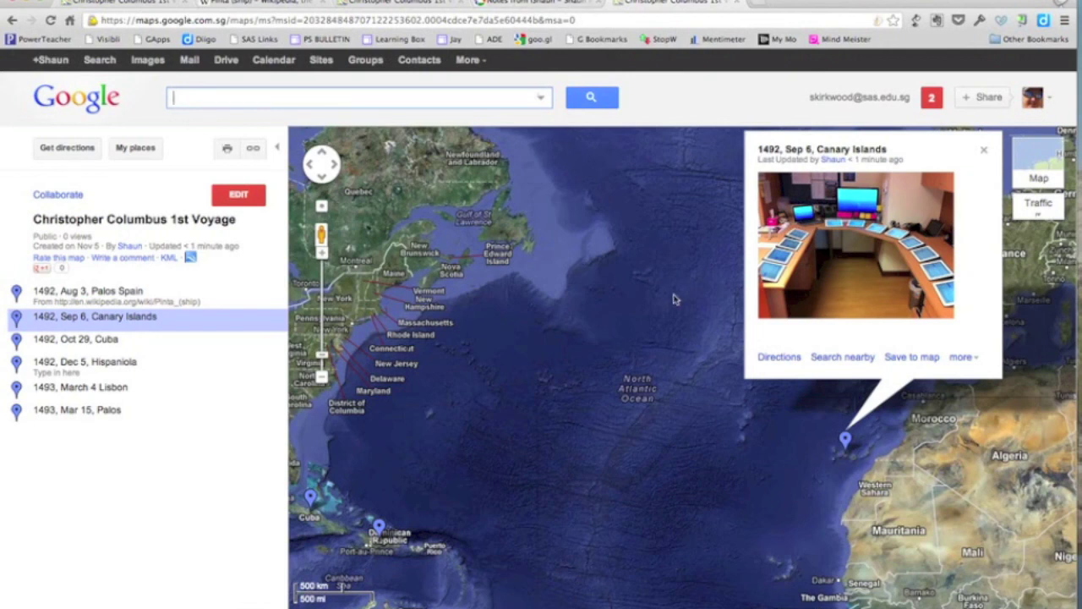
{"action": "left_click", "coordinate": [550, 8]}
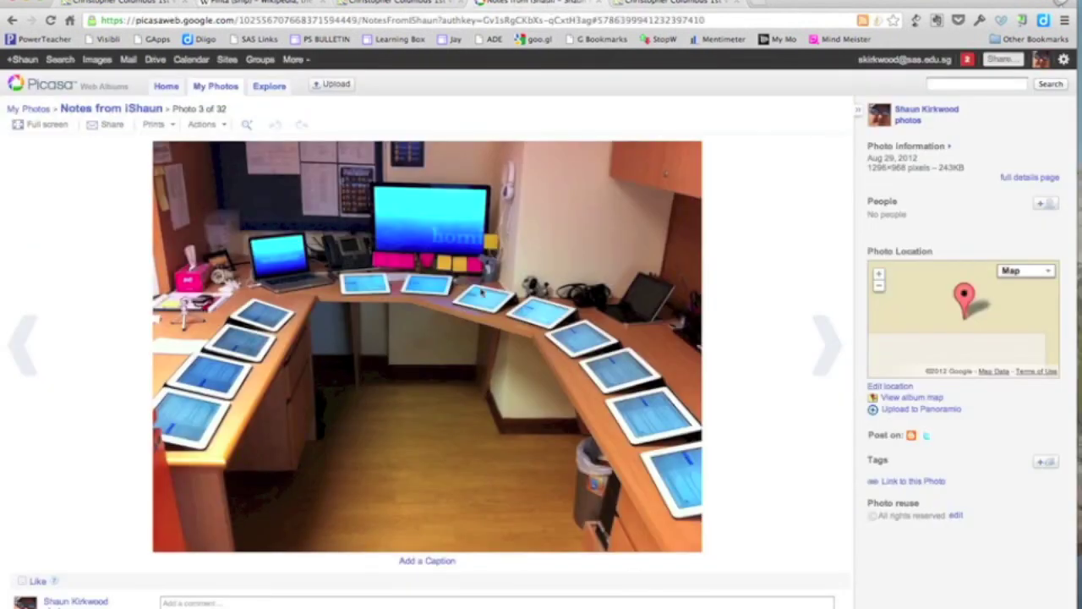
{"action": "right_click", "coordinate": [481, 291]}
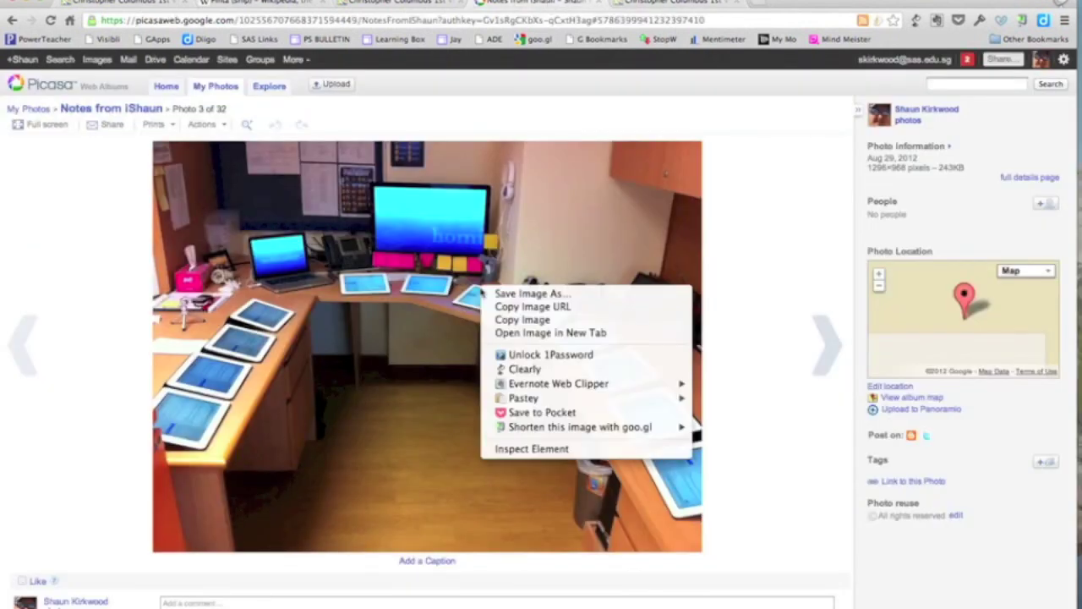
{"action": "left_click", "coordinate": [561, 321]}
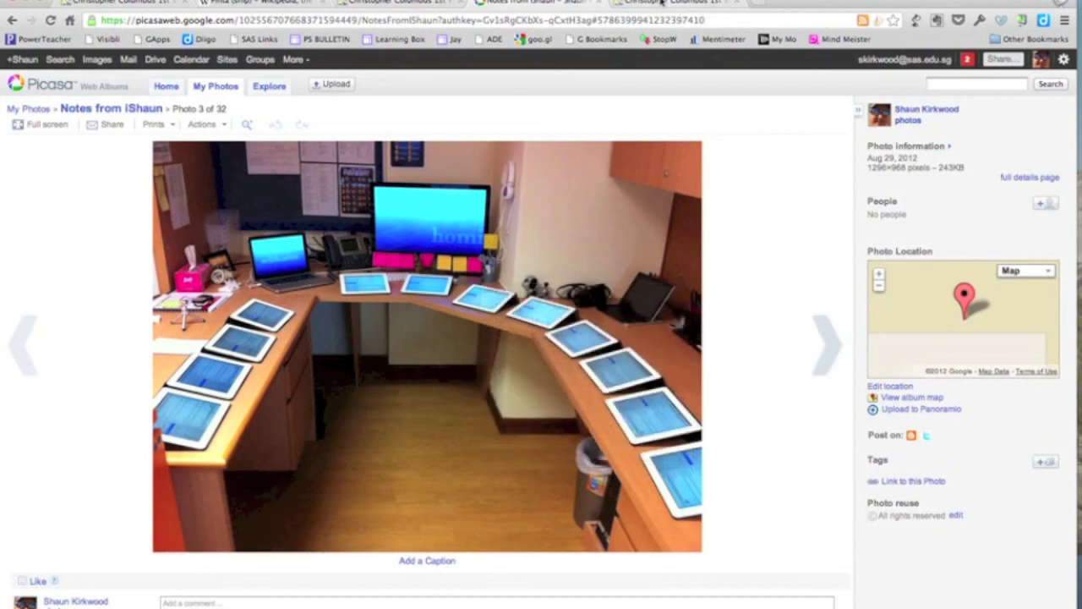
Switch back to the 'Christopher Columbus 1st Voyage' map.
{"action": "left_click", "coordinate": [662, 3]}
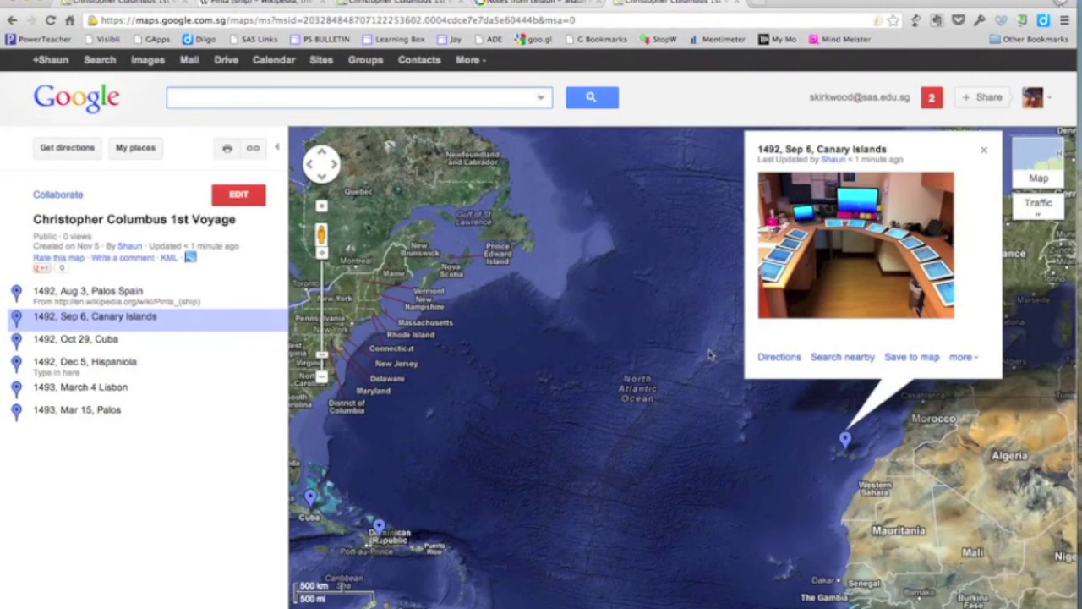